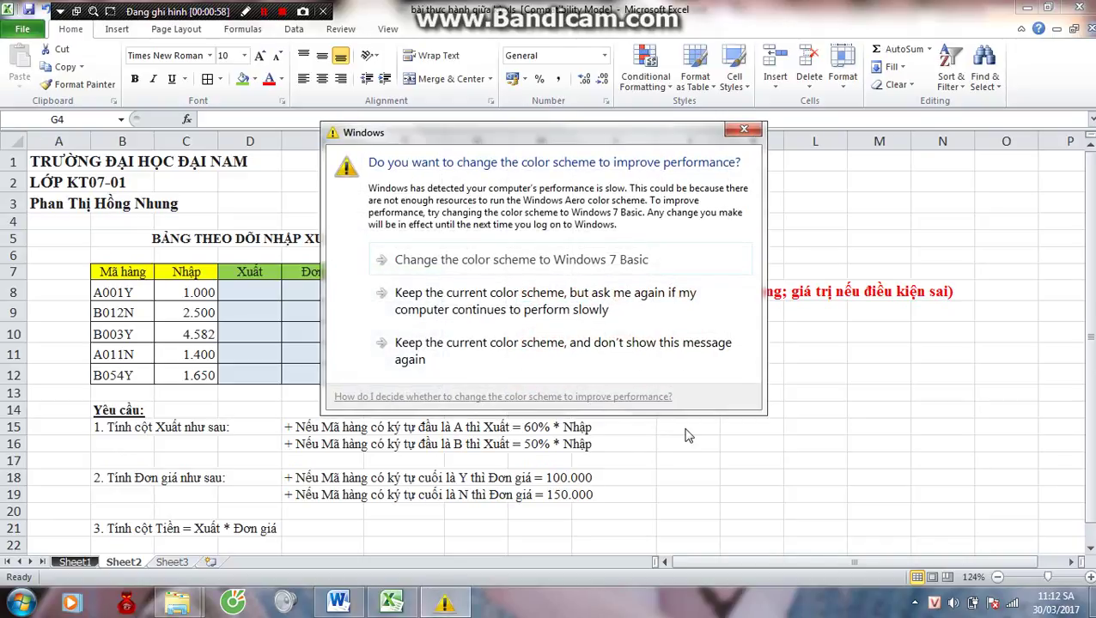
# Step: Close the Windows colour-scheme warning so the stock table is visible
pyautogui.click(744, 131)
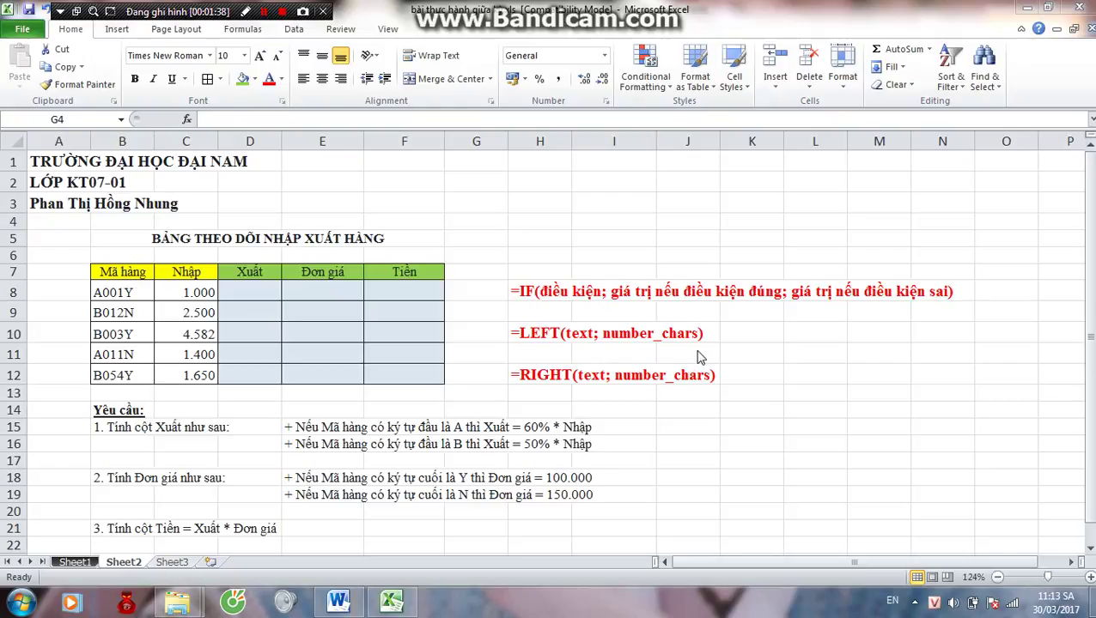
# Step: Enter =C8*IF(LEFT(B8;1)="A";0,6;0,5) in D8, dismissing the colour-scheme warning again
pyautogui.click(254, 292)
pyautogui.write('=i')
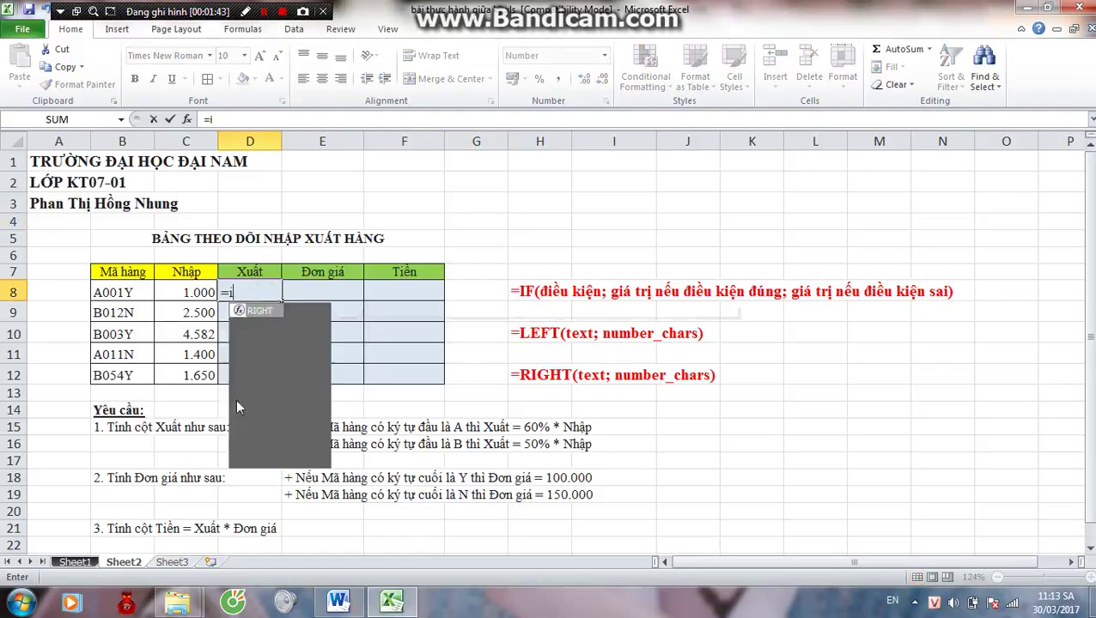
pyautogui.press('BackSpace')
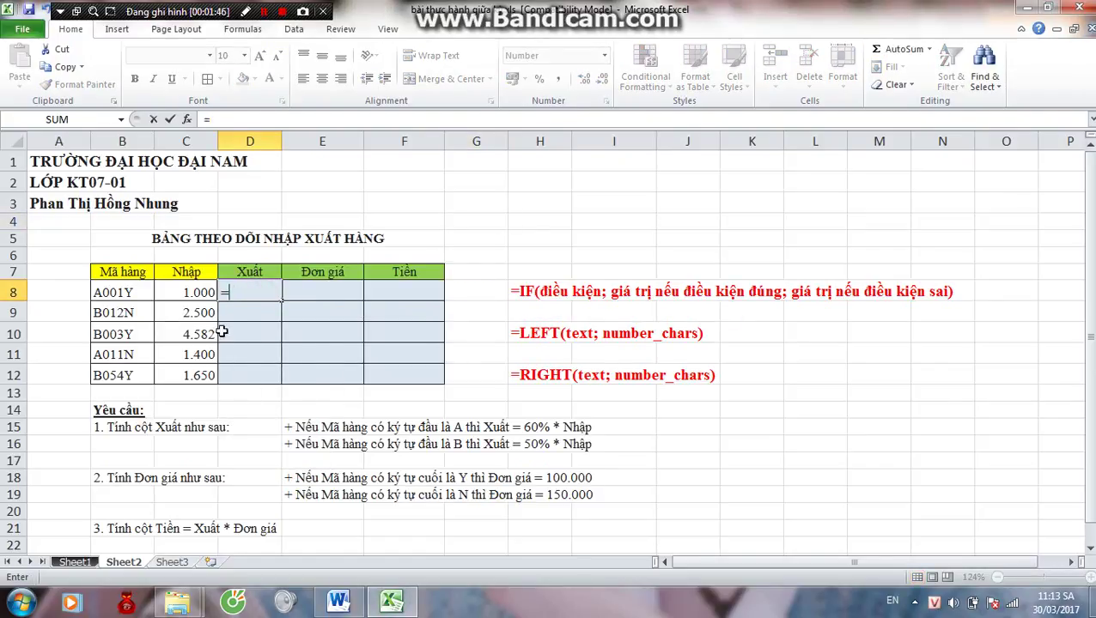
pyautogui.click(203, 292)
pyautogui.write('*')
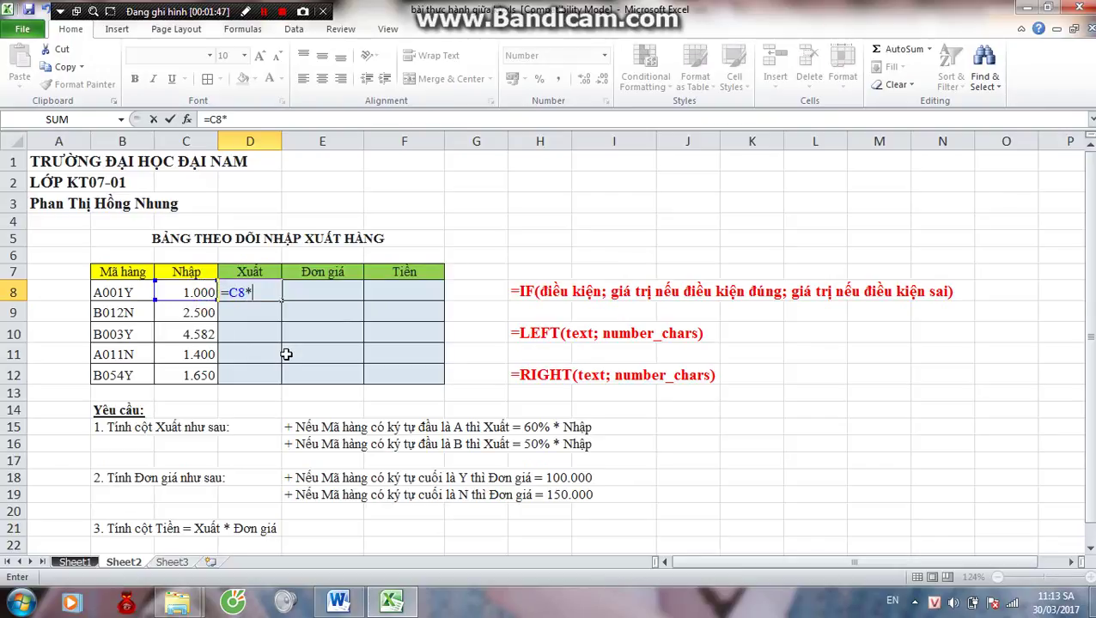
pyautogui.write('if(')
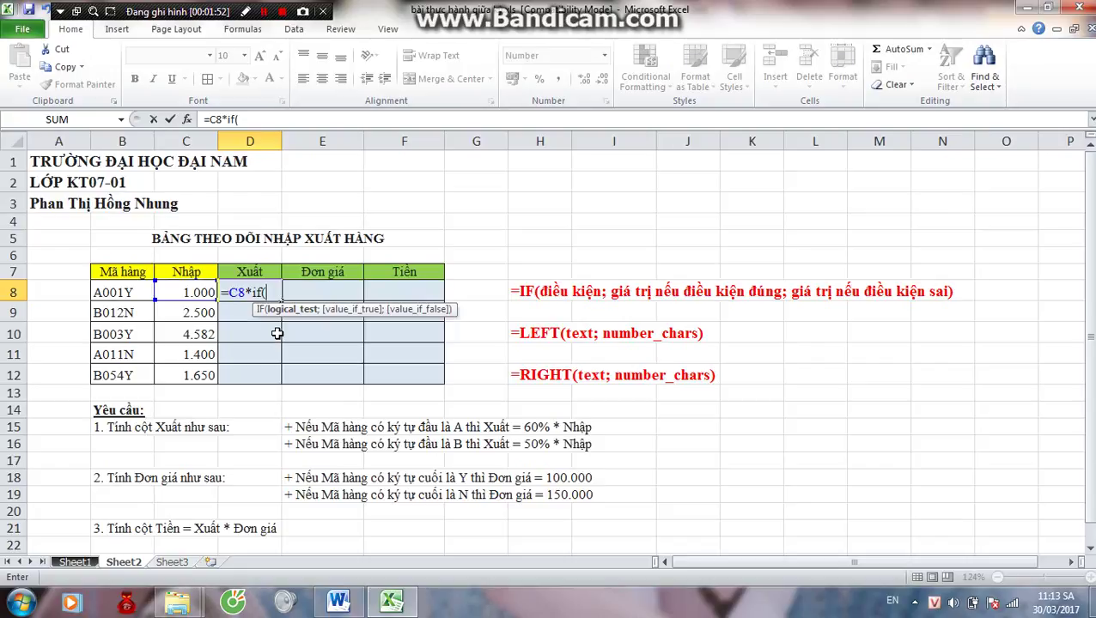
pyautogui.write('le')
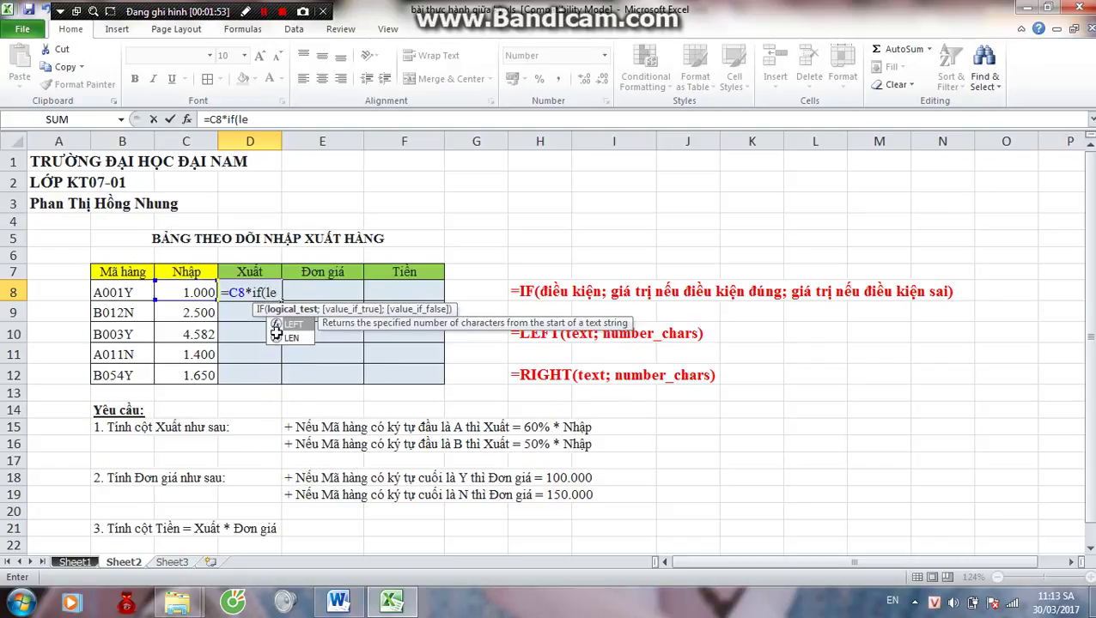
pyautogui.write('ft(')
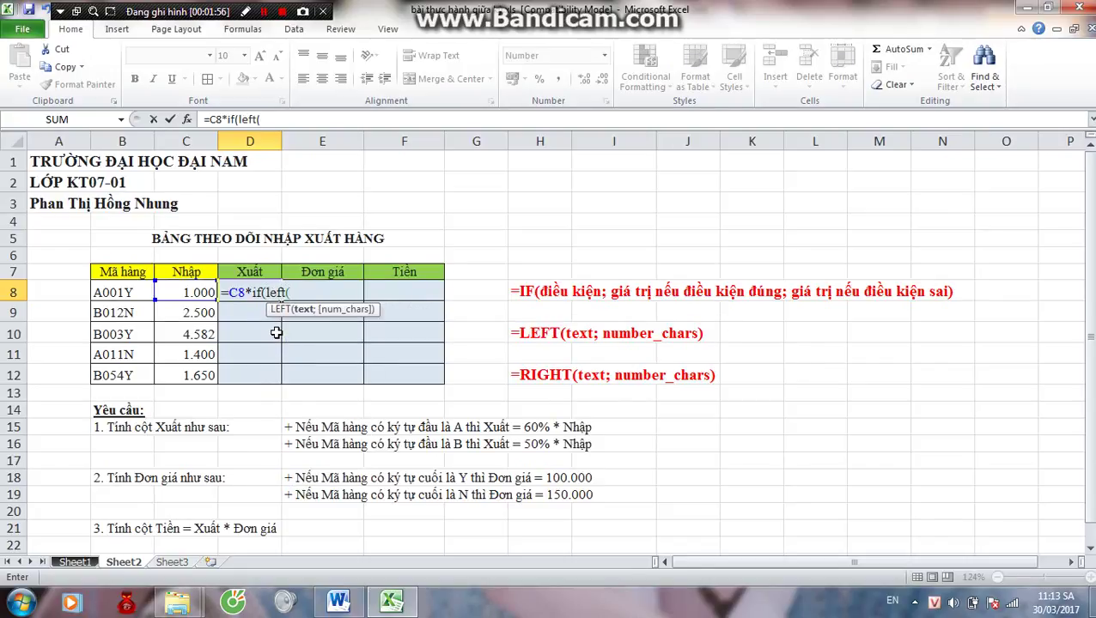
pyautogui.click(127, 292)
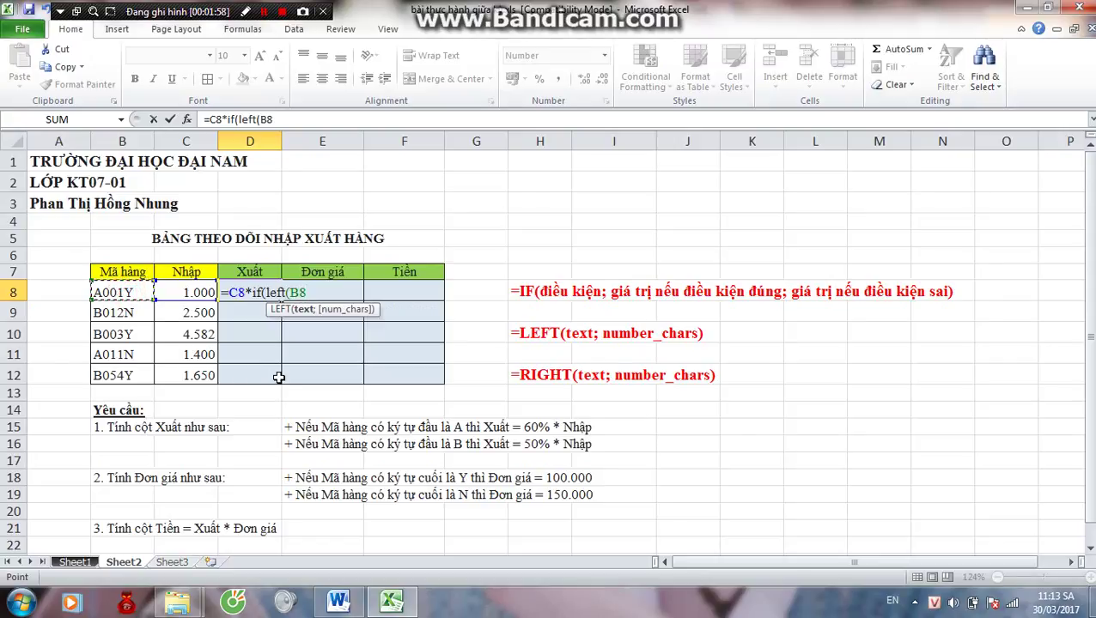
pyautogui.write(';')
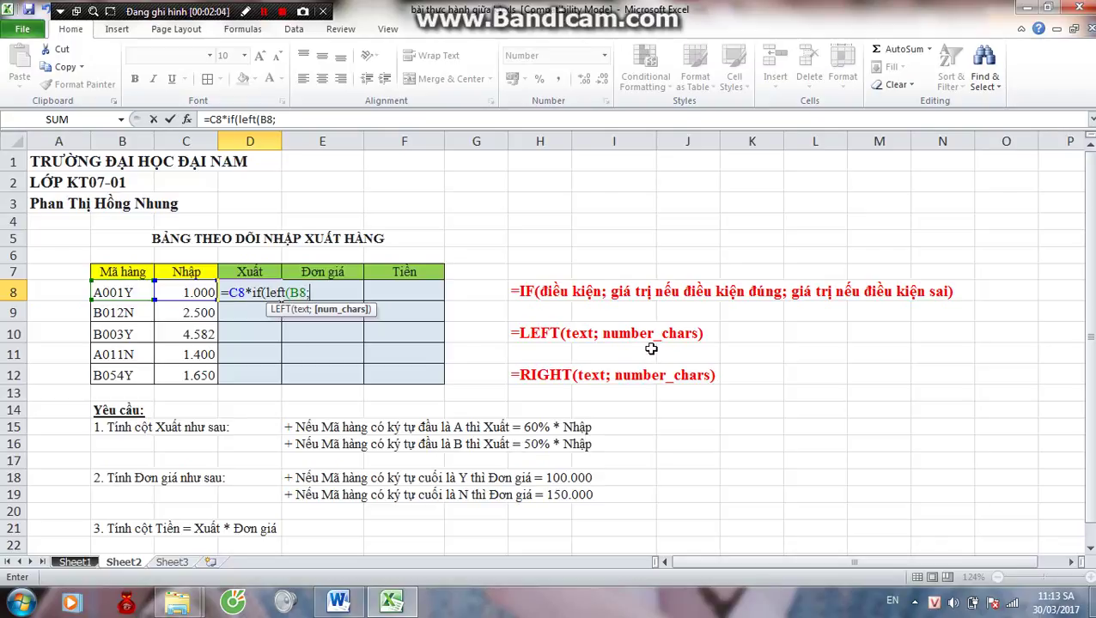
pyautogui.write('1')
pyautogui.write(')')
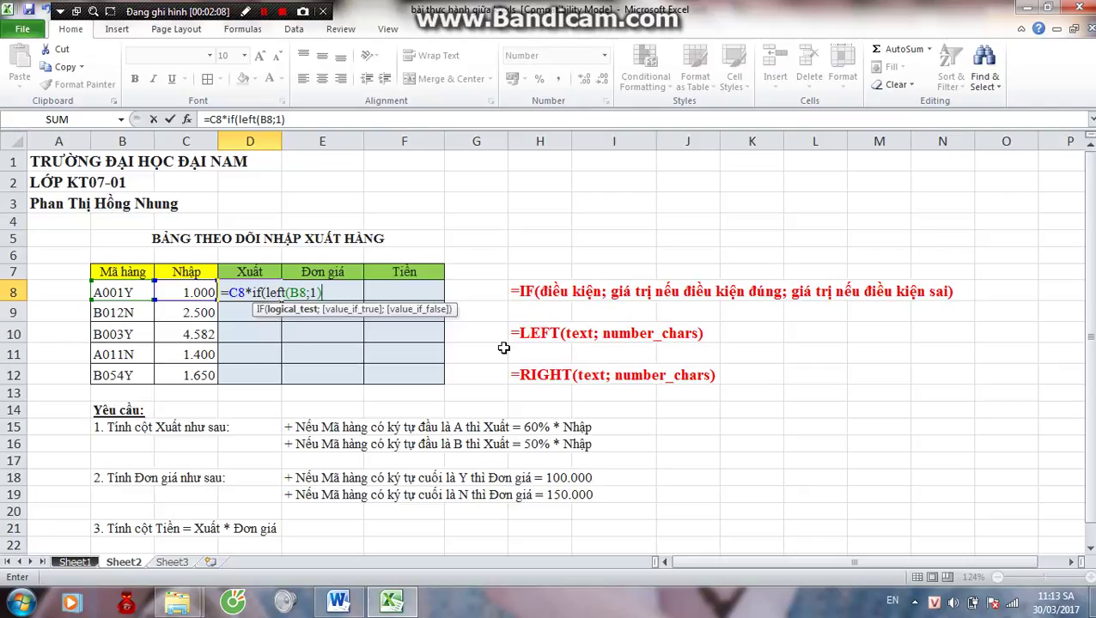
pyautogui.write('="A')
pyautogui.write('";')
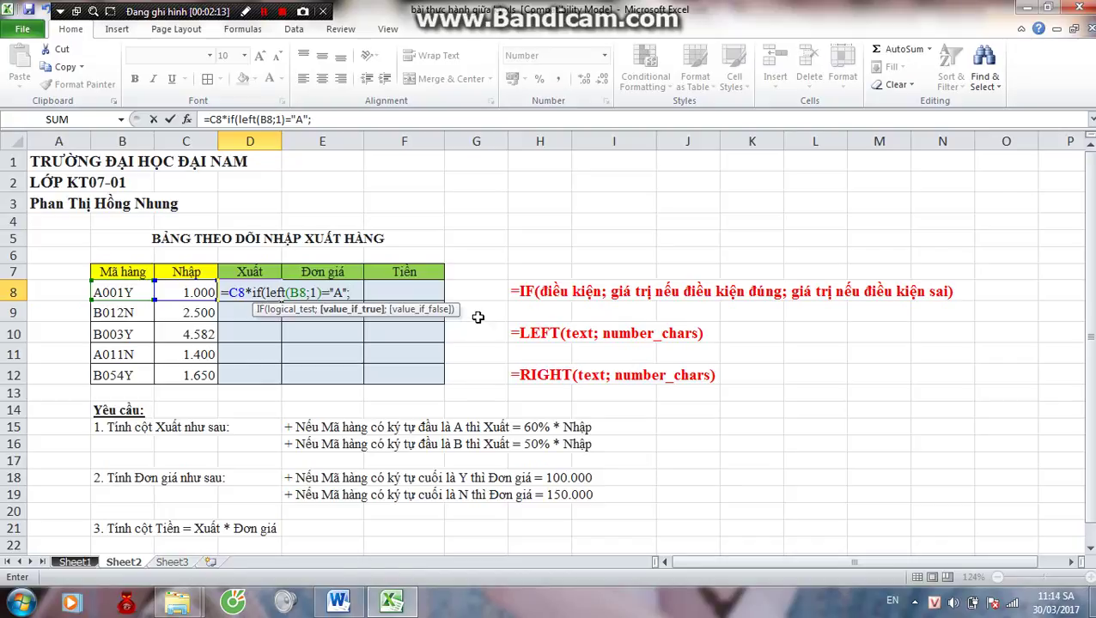
pyautogui.write('0')
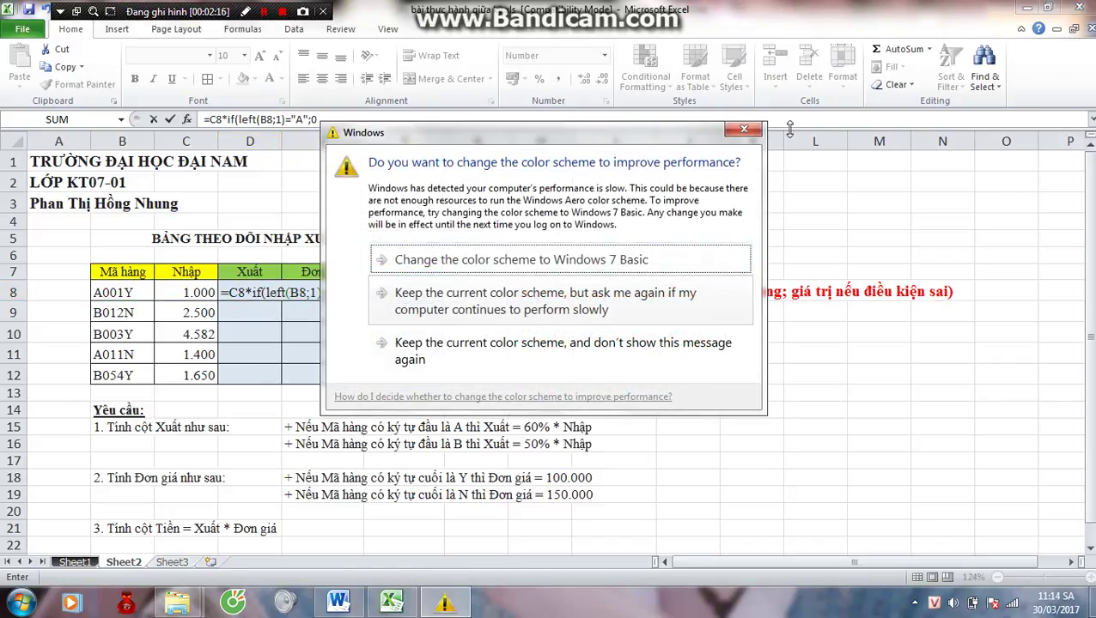
pyautogui.click(743, 128)
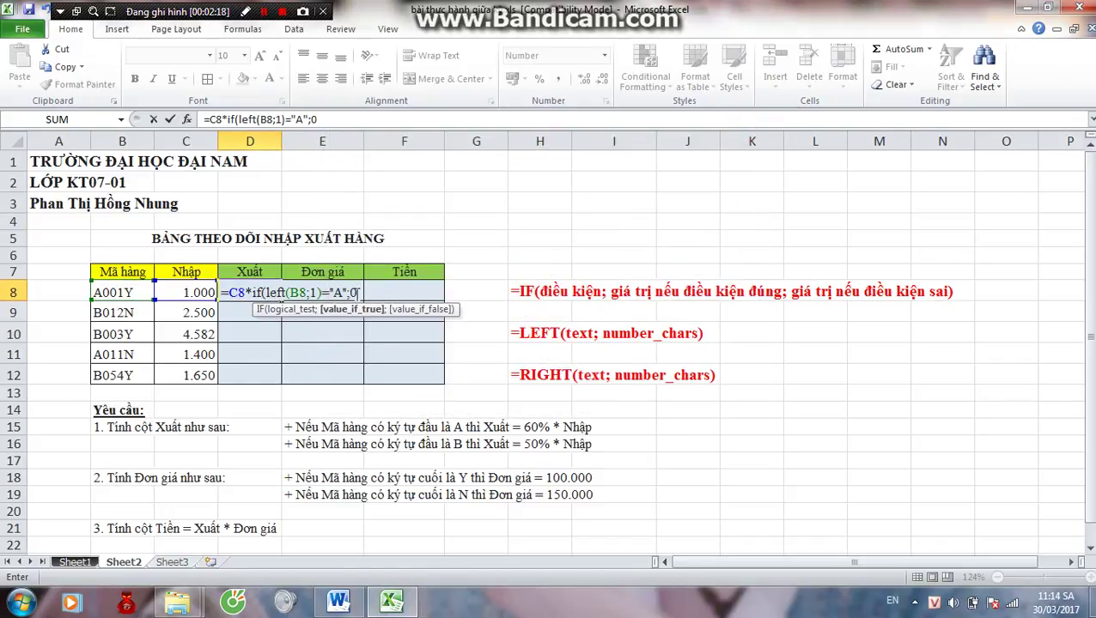
pyautogui.write(',6')
pyautogui.write(';')
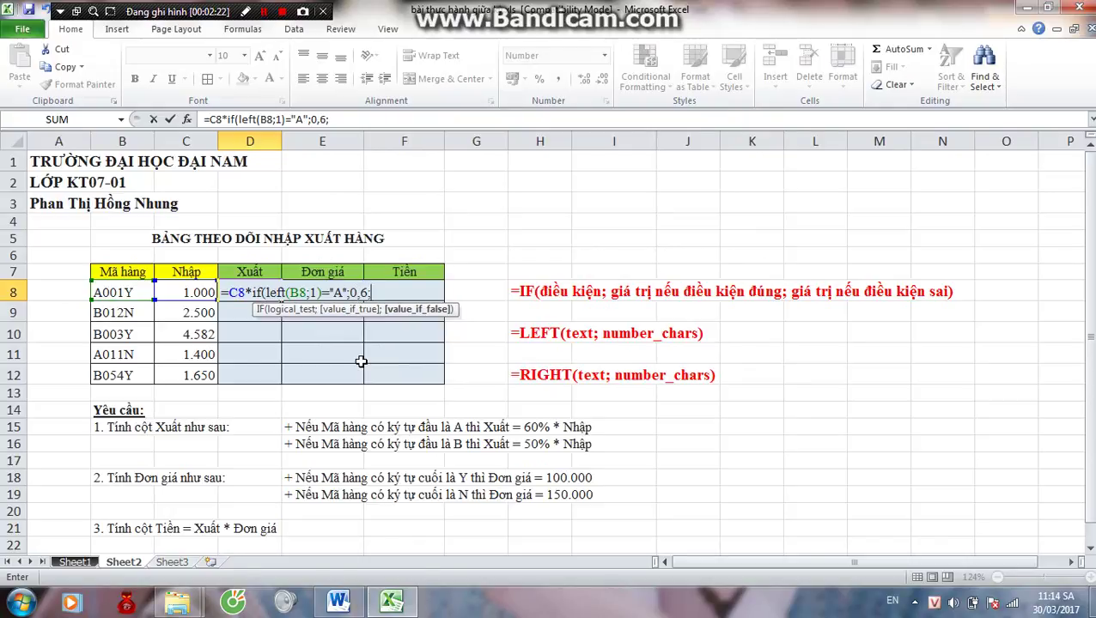
pyautogui.write('0,5')
pyautogui.write(')')
pyautogui.press('Return')
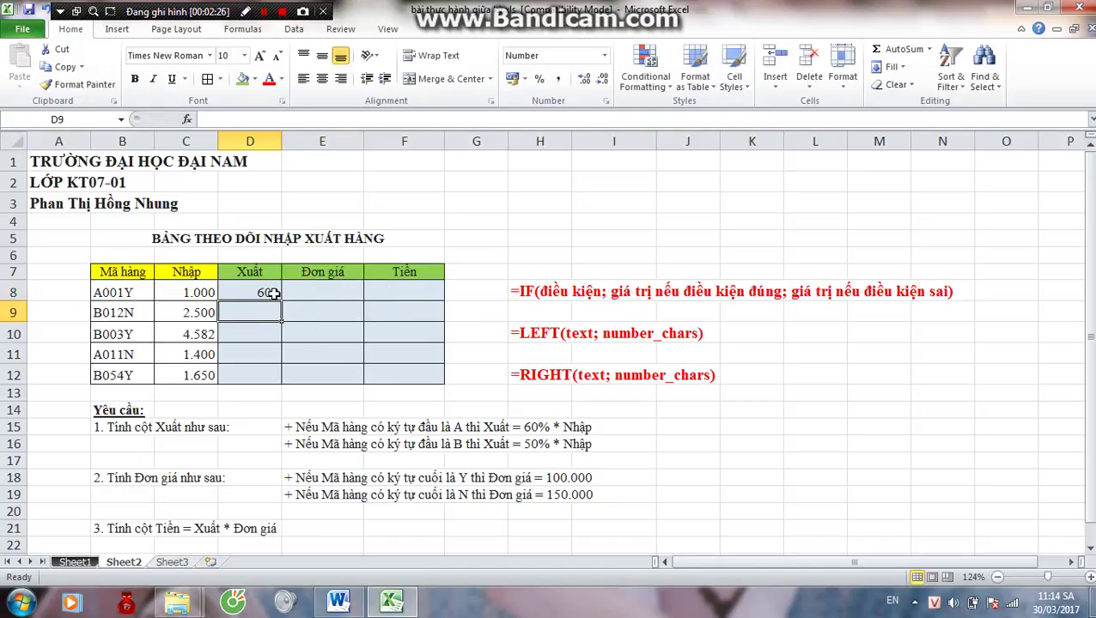
# Step: Fill the D8 formula down to D12, giving 600, 1.250, 2.291, 840 and 825
pyautogui.click(271, 293)
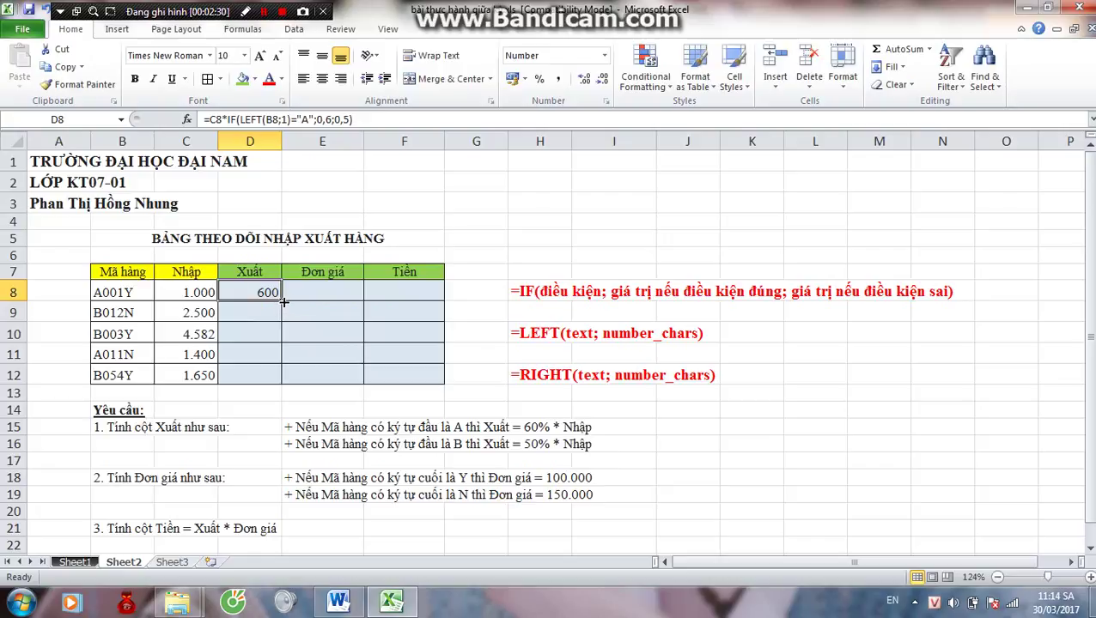
pyautogui.moveTo(282, 299); pyautogui.dragTo(282, 386)
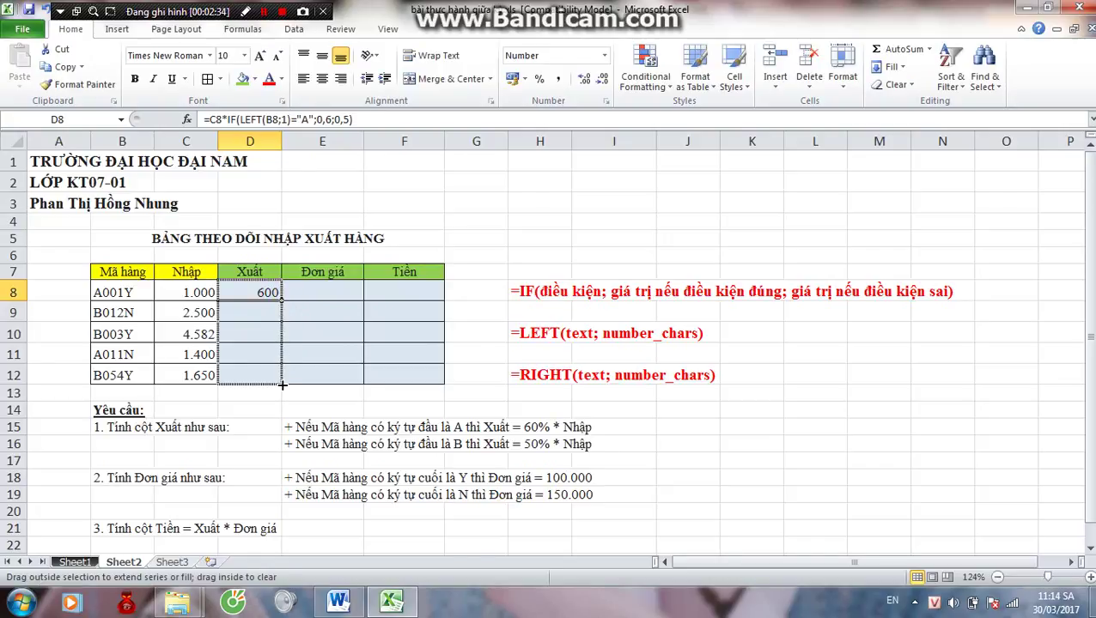
pyautogui.moveTo(282, 386); pyautogui.dragTo(283, 385)
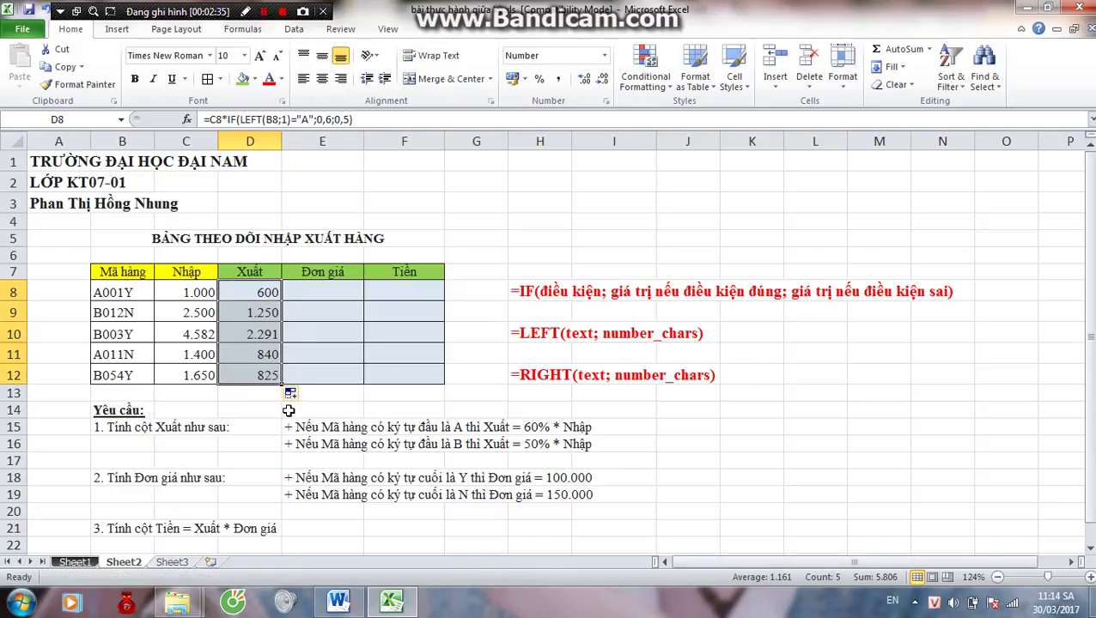
pyautogui.click(486, 239)
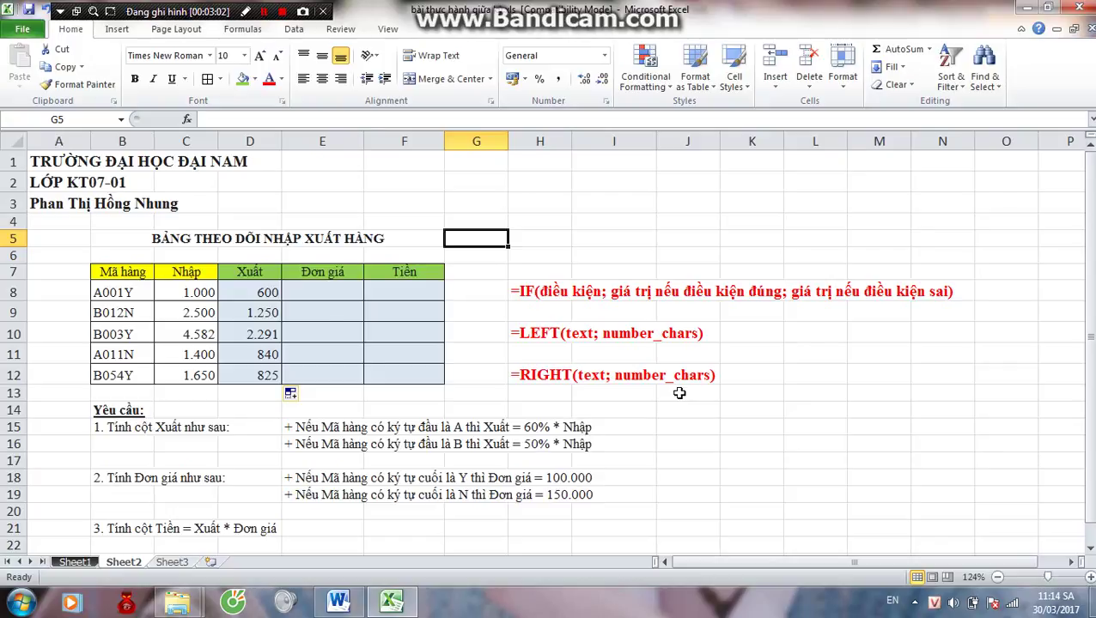
# Step: Enter =IF(RIGHT(B8;1)="Y";100000;150000) in E8 for the Đơn giá
pyautogui.click(316, 293)
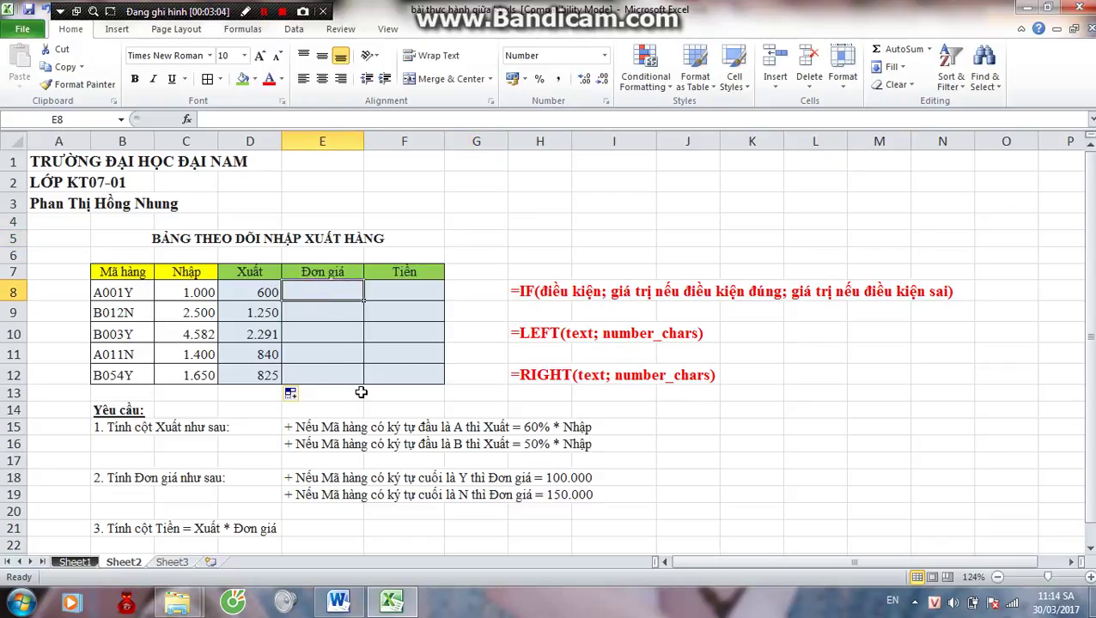
pyautogui.write('=')
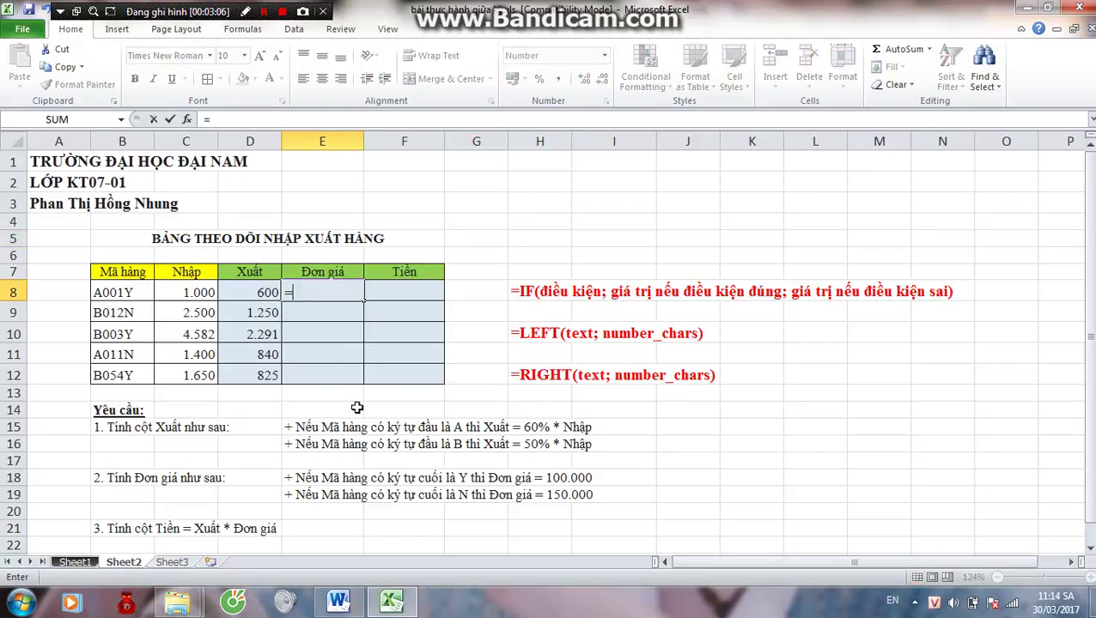
pyautogui.write('if(')
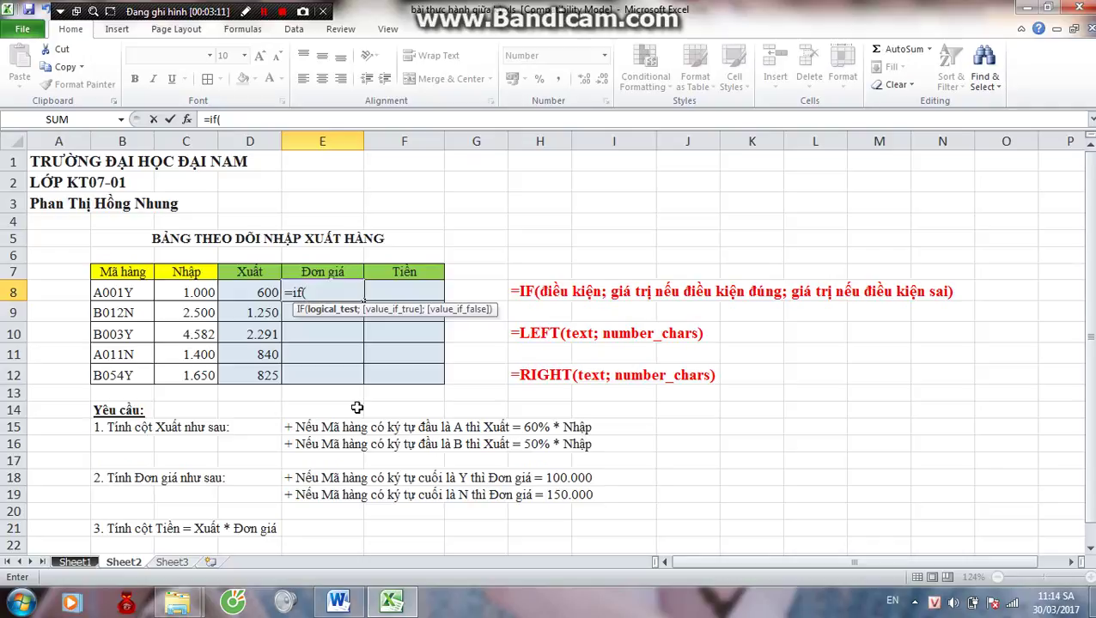
pyautogui.write('ri')
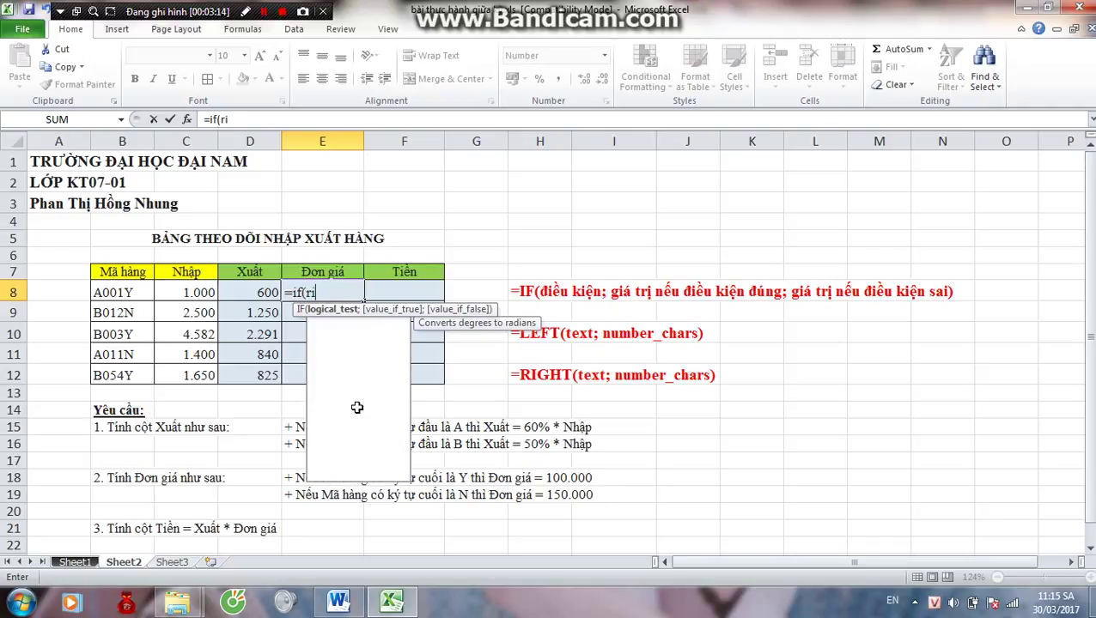
pyautogui.write('ght(')
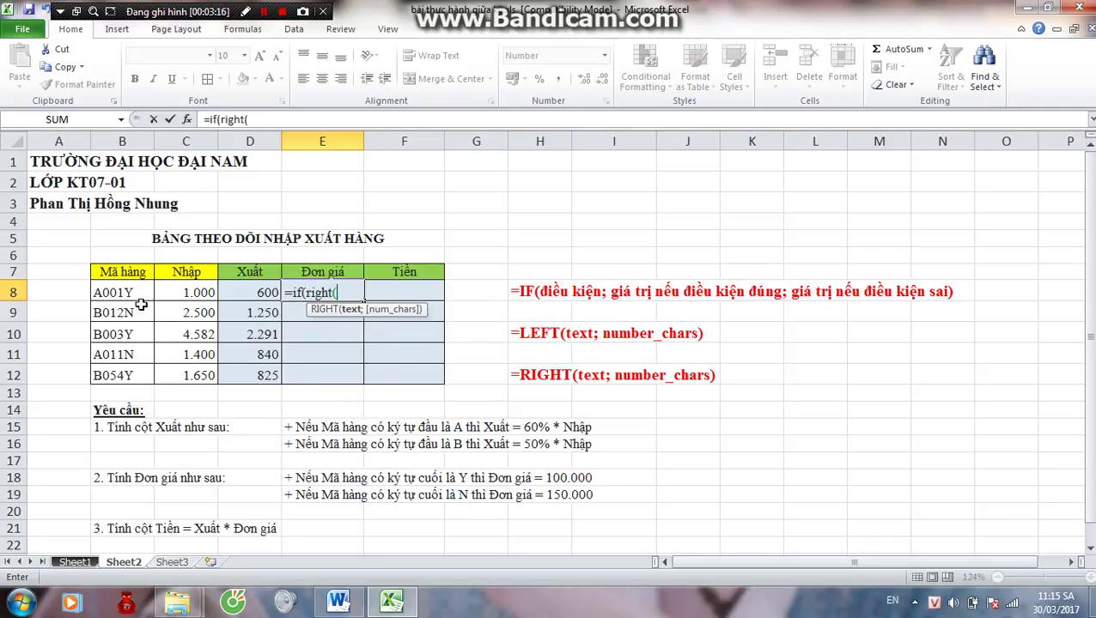
pyautogui.click(135, 295)
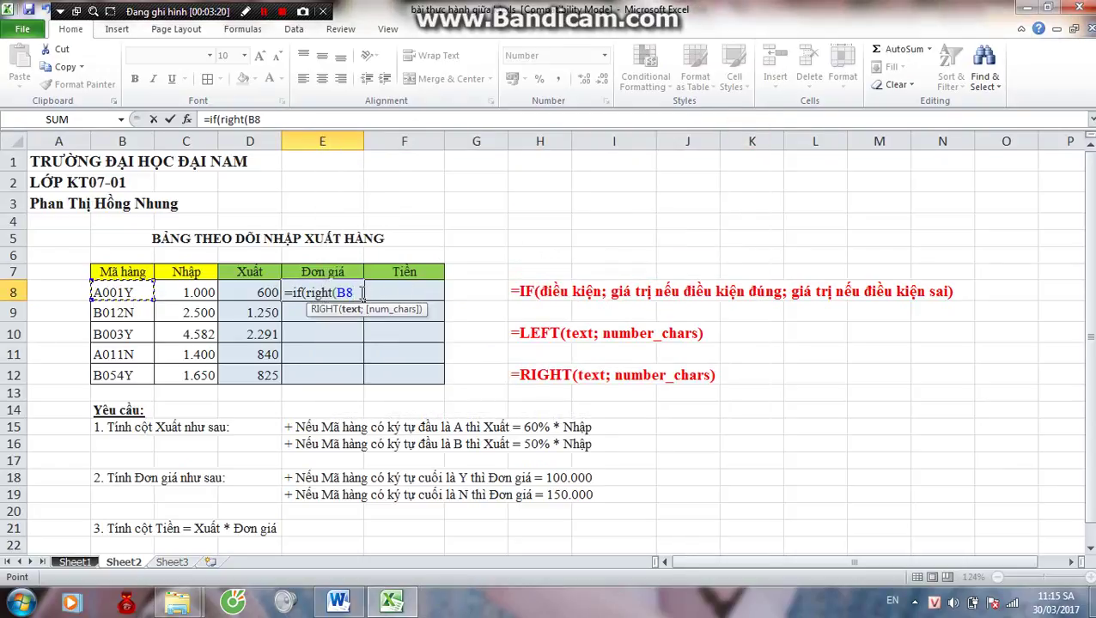
pyautogui.write(';')
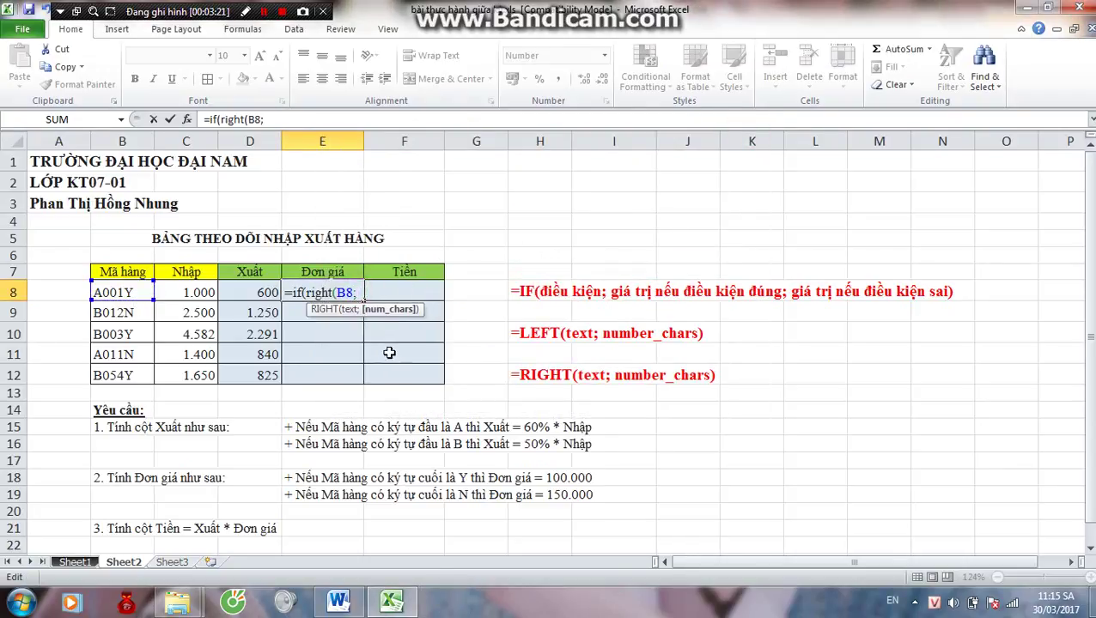
pyautogui.write('1)')
pyautogui.write('=')
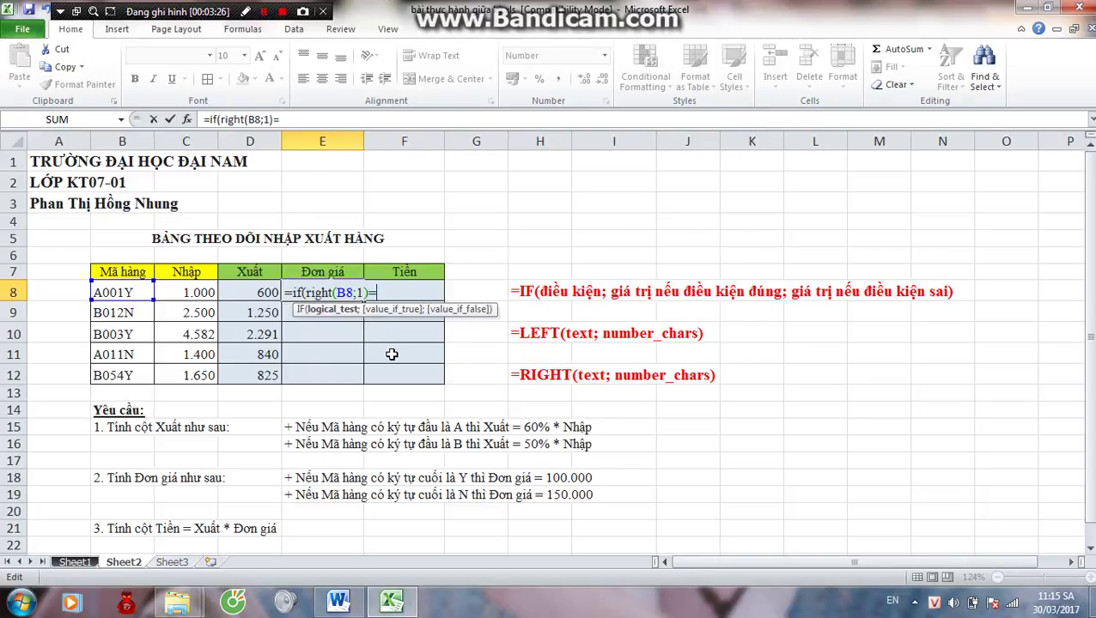
pyautogui.write('"Y"')
pyautogui.write(';')
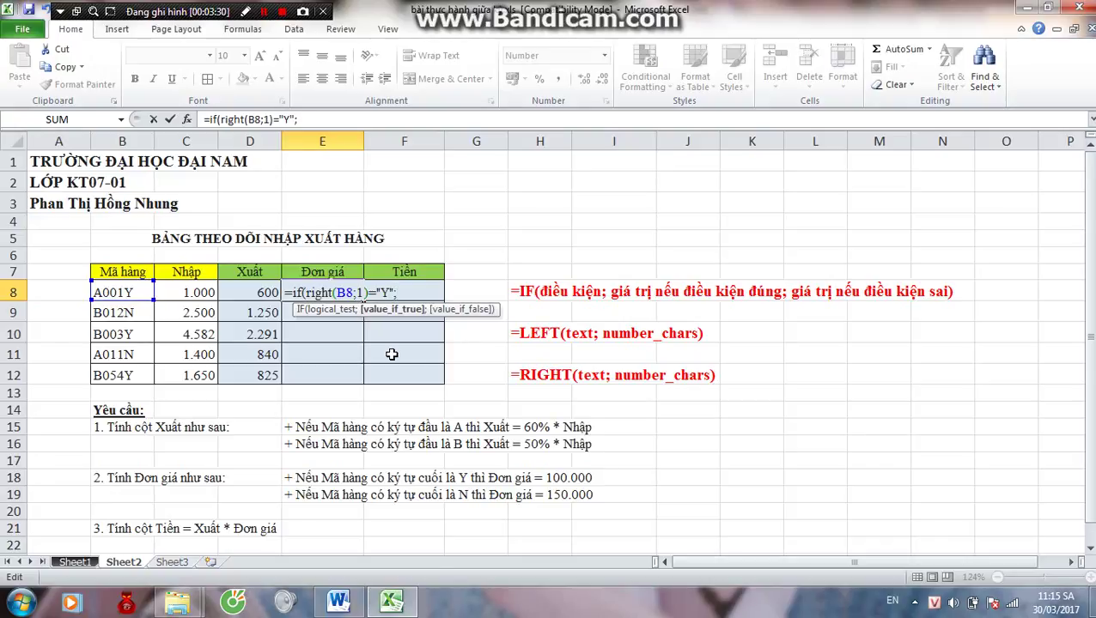
pyautogui.write('1')
pyautogui.write('00000')
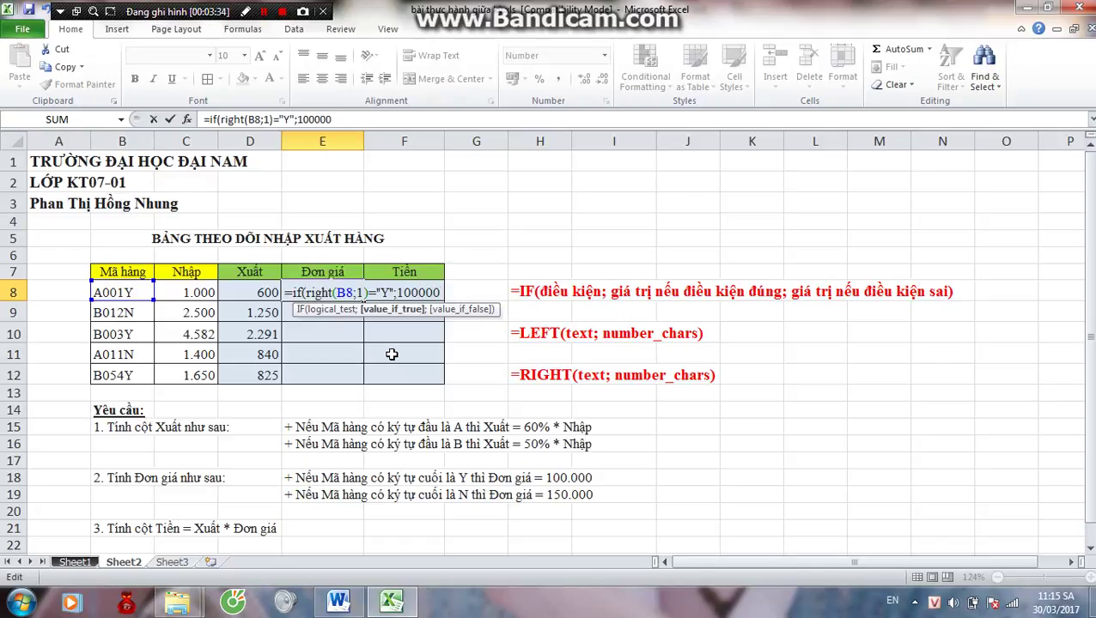
pyautogui.write(';15')
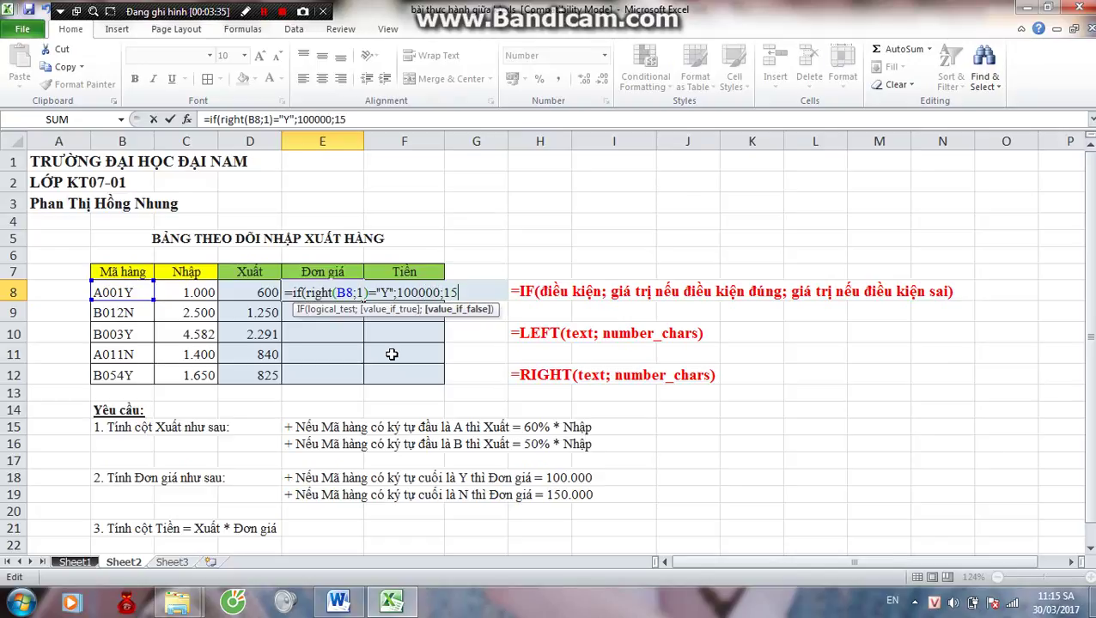
pyautogui.write('0000)')
pyautogui.press('Return')
# Step: Copy the E8 formula down to E12, giving 100.000 or 150.000 per item
pyautogui.click(354, 292)
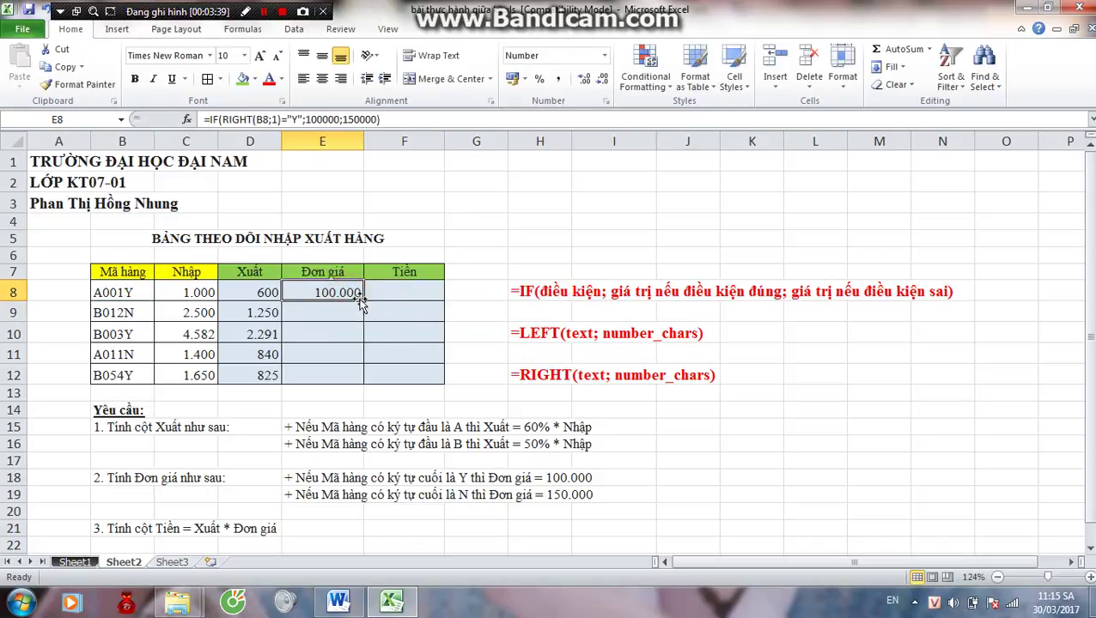
pyautogui.moveTo(364, 297); pyautogui.dragTo(361, 379)
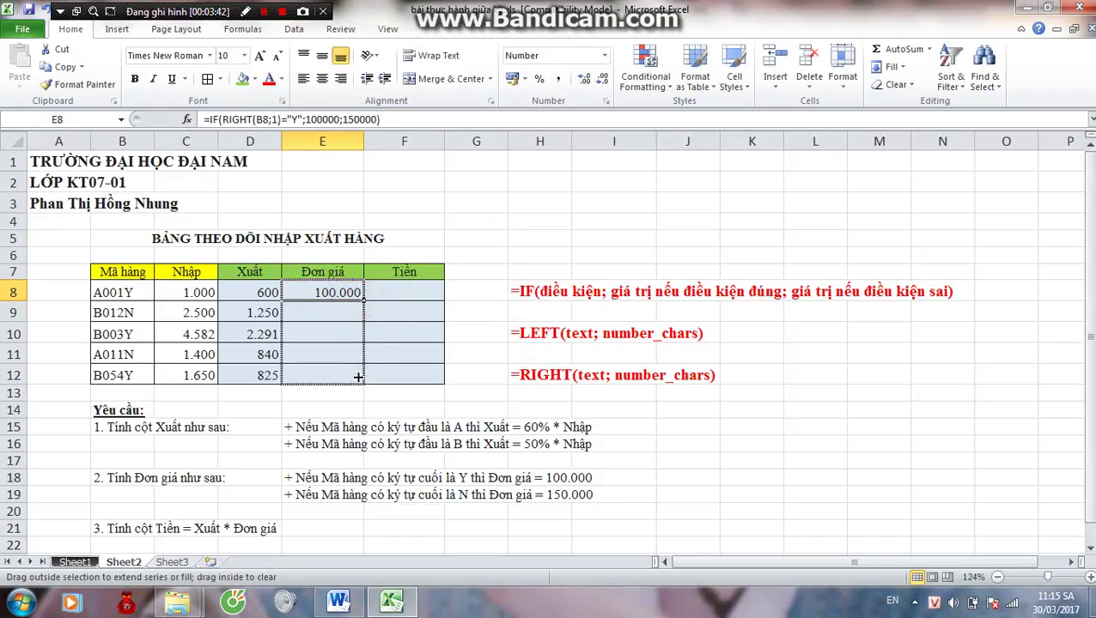
pyautogui.click(173, 543)
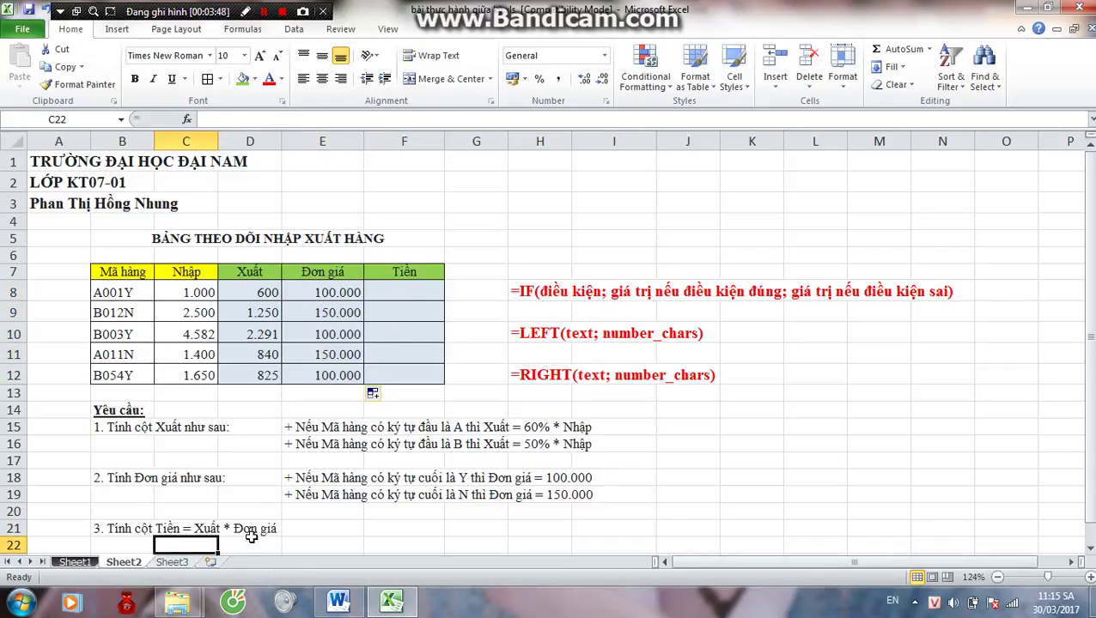
# Step: Enter the Tiền formula =D8*E8 in F8
pyautogui.click(417, 291)
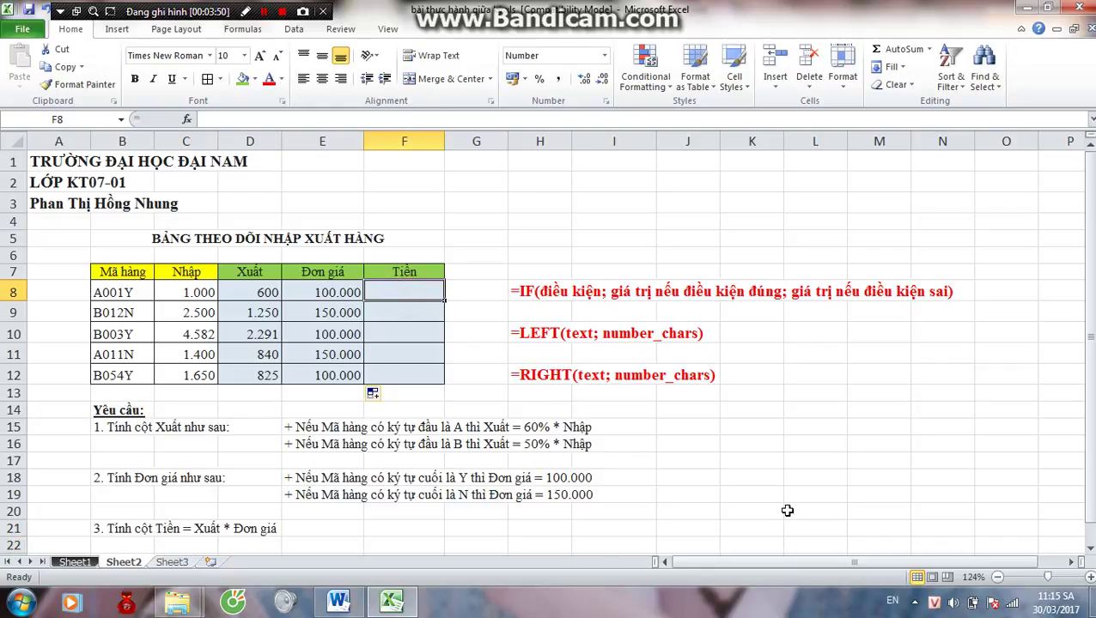
pyautogui.write('=')
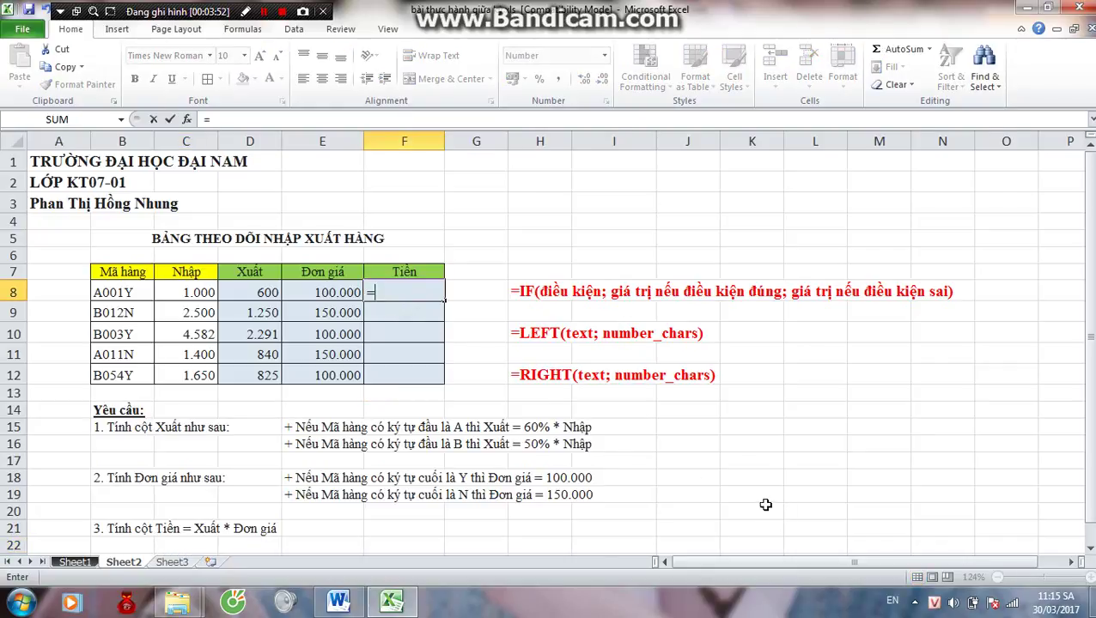
pyautogui.click(268, 293)
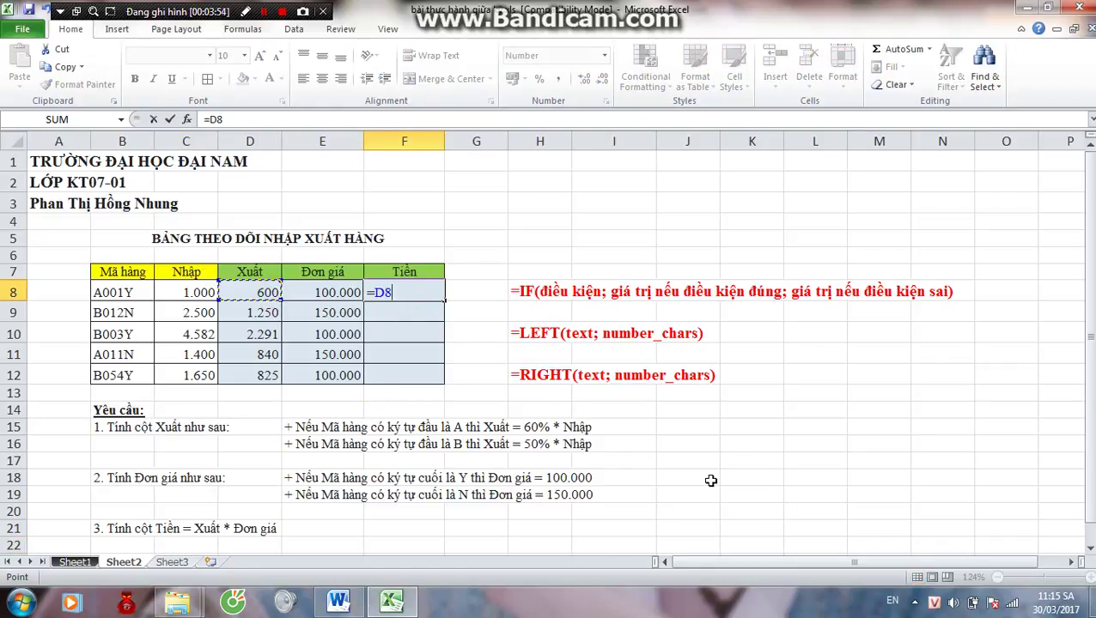
pyautogui.write('*')
pyautogui.click(329, 292)
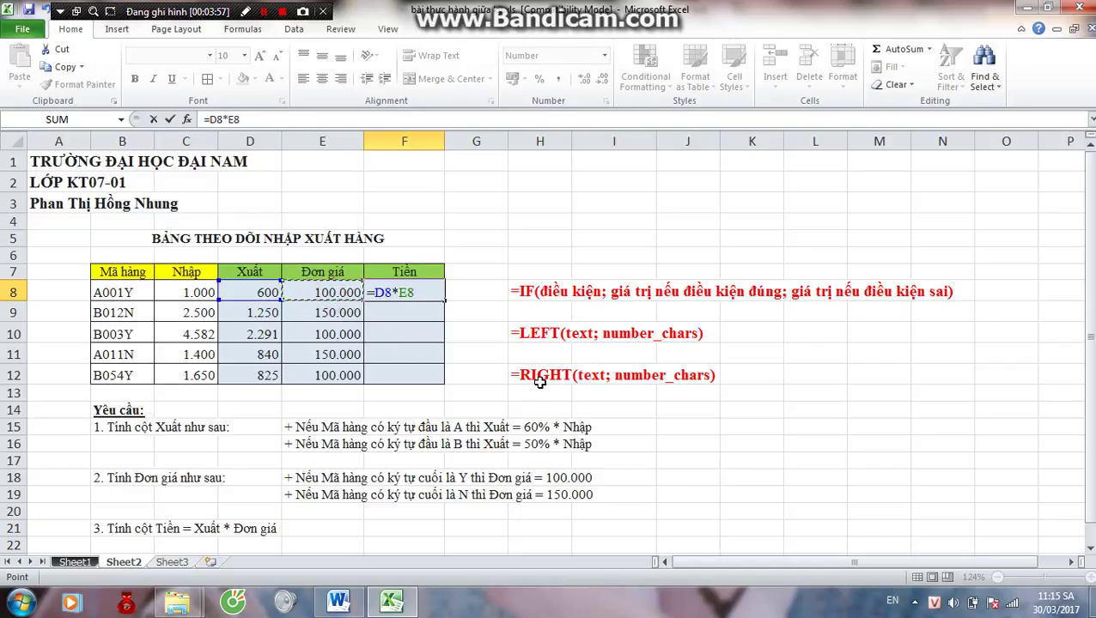
pyautogui.press('Return')
# Step: Copy the F8 formula down to F12, giving 60.000.000 through 82.500.000
pyautogui.click(426, 292)
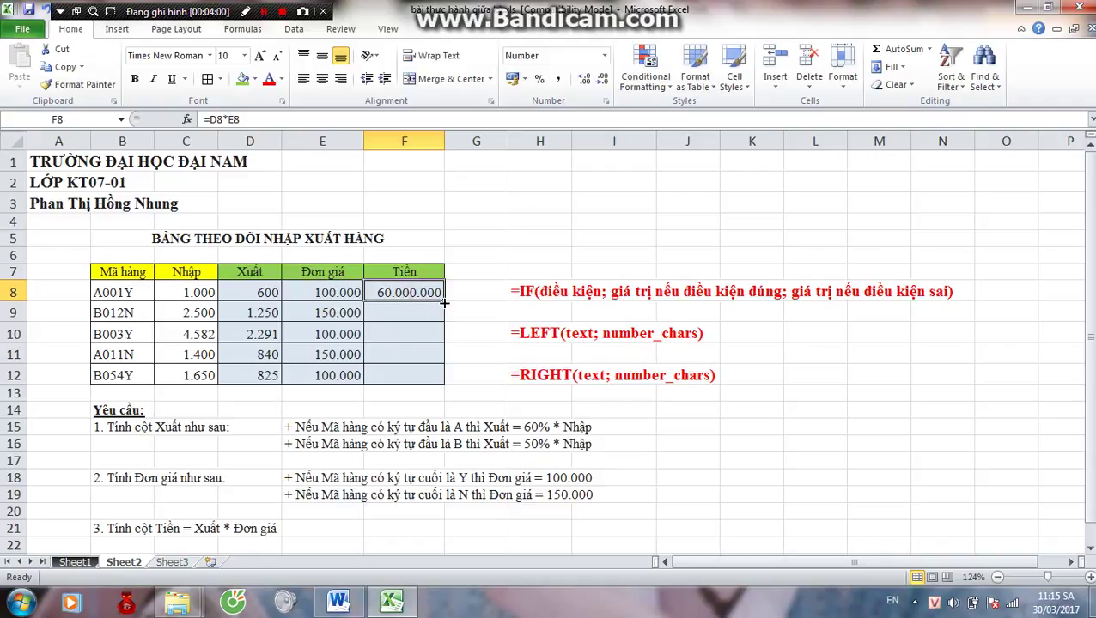
pyautogui.moveTo(444, 300); pyautogui.dragTo(445, 385)
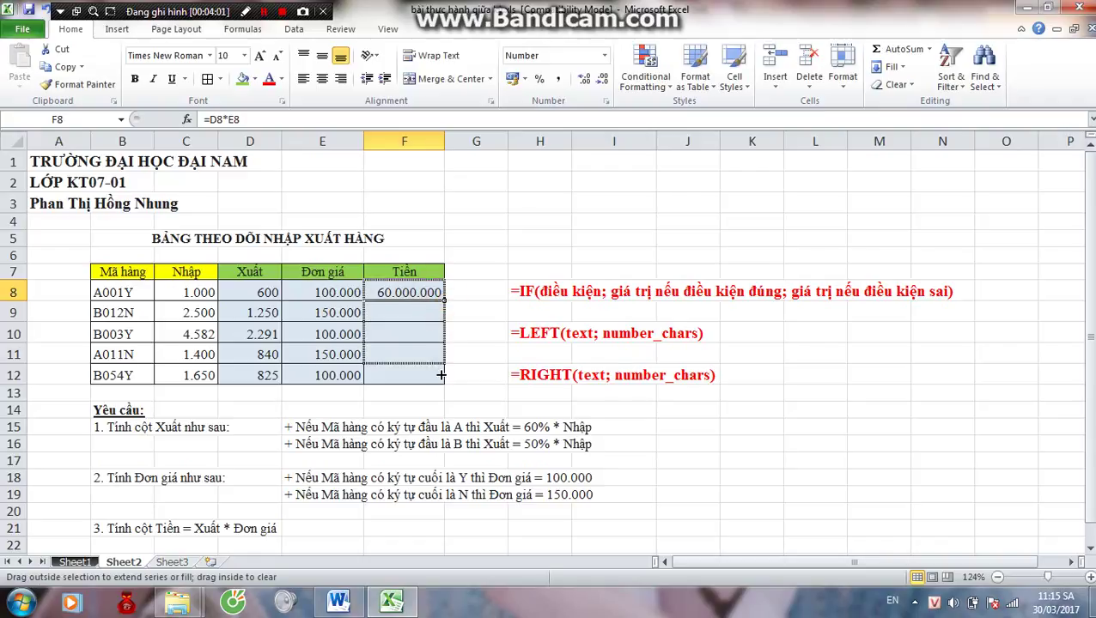
pyautogui.click(753, 409)
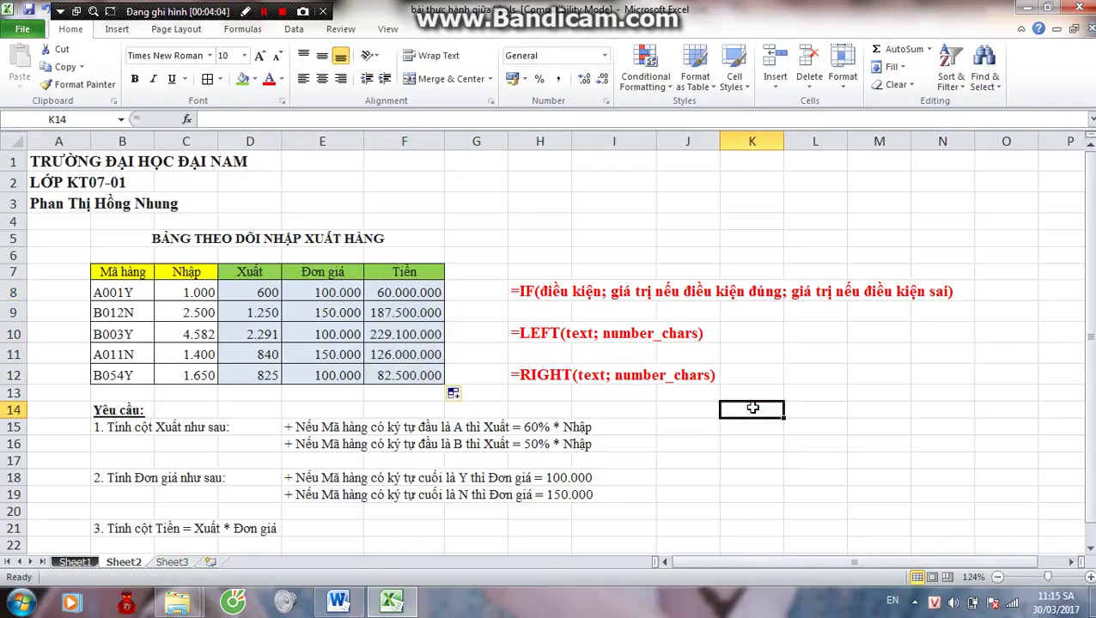